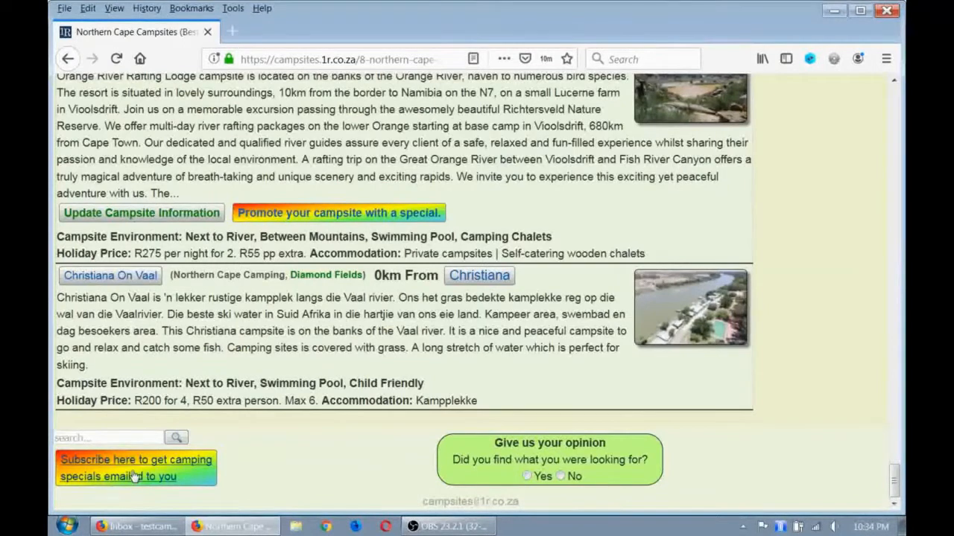
Open the camping specials subscription form and select Child friendly, Lots to do, Hiking trails, Next to river/dam and Fishing as preferences.
click(134, 477)
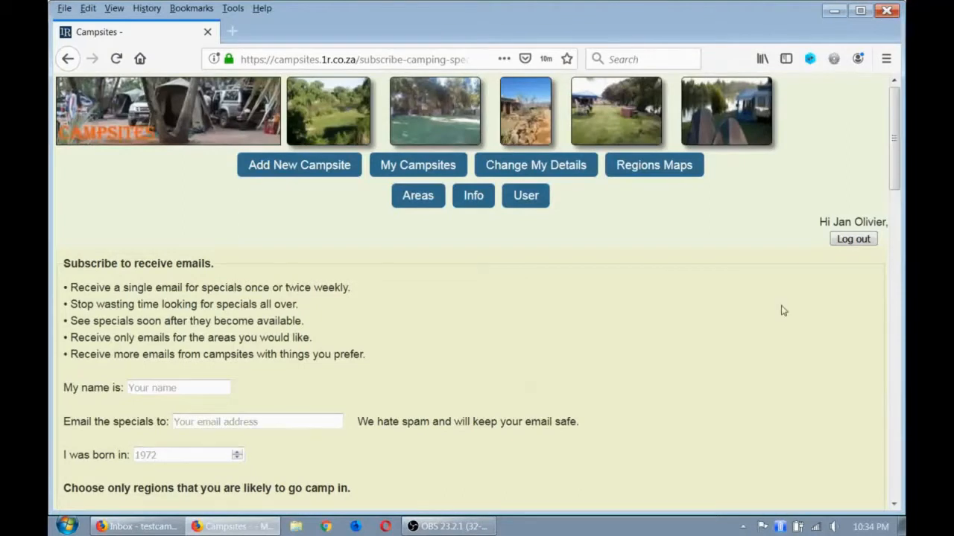
drag(899, 179, 896, 268)
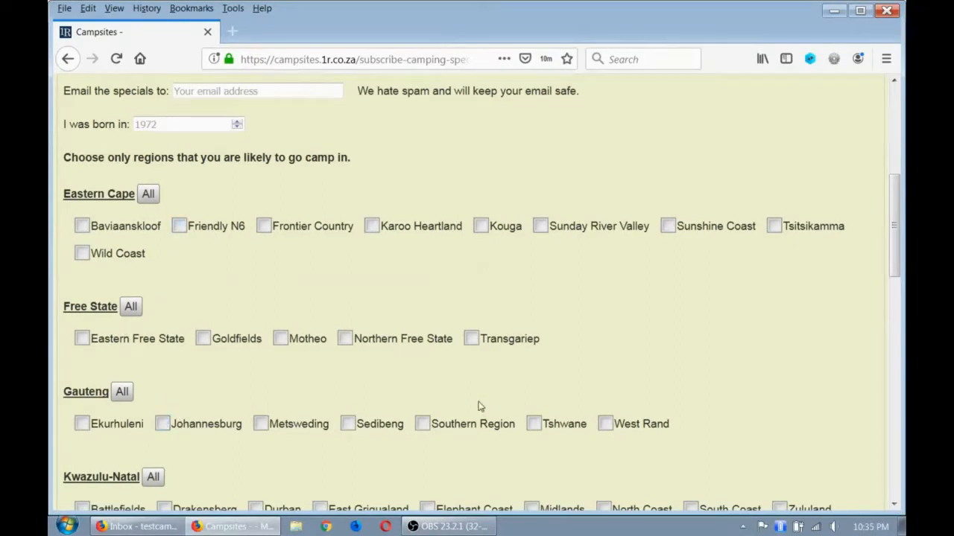
drag(898, 260, 899, 501)
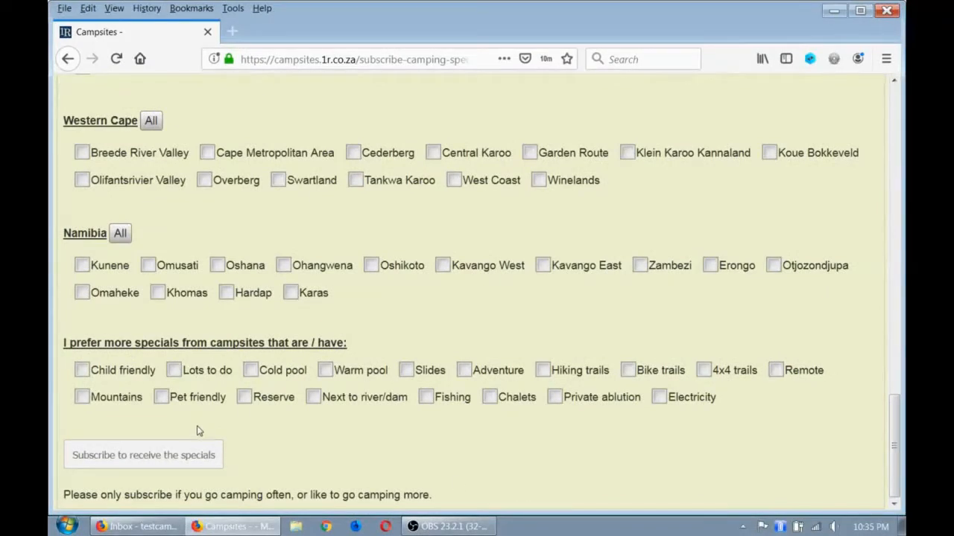
click(81, 371)
click(425, 397)
click(542, 371)
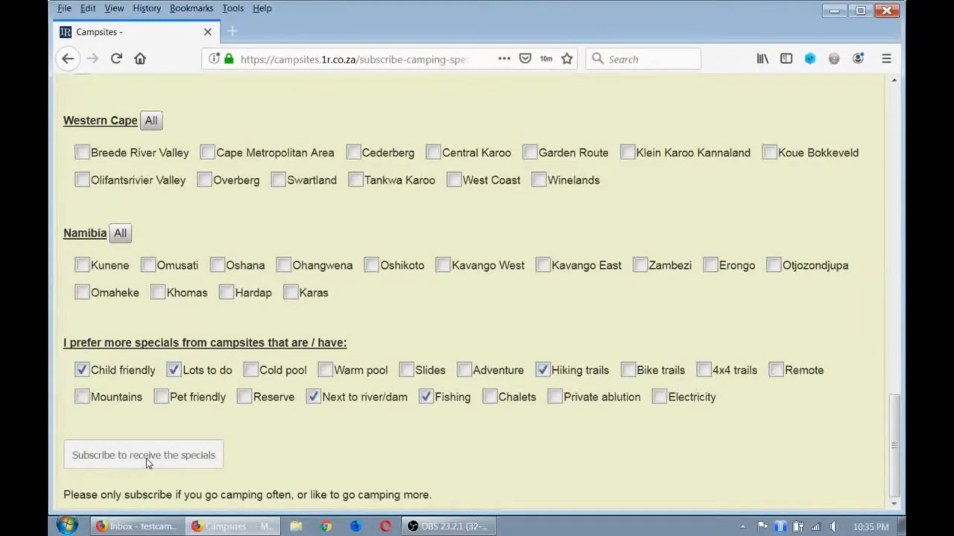
Select the Western Cape regions Cape Metropolitan Area, Cederberg and West Coast, and try to submit the subscription.
click(207, 152)
click(355, 154)
click(453, 181)
click(190, 454)
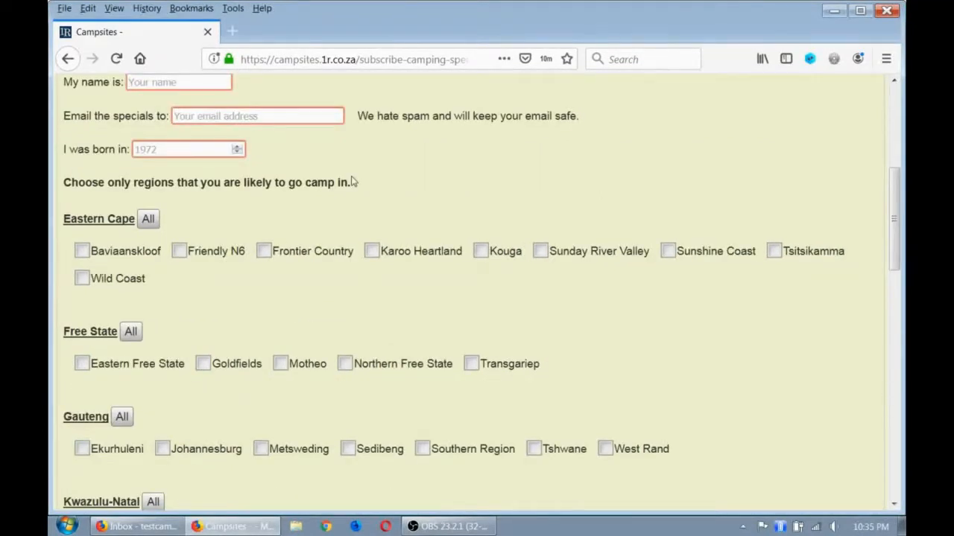
Return to the Northern Cape listing and open the special promotion form for Oewerbos River Camp in Richtersveld.
click(66, 59)
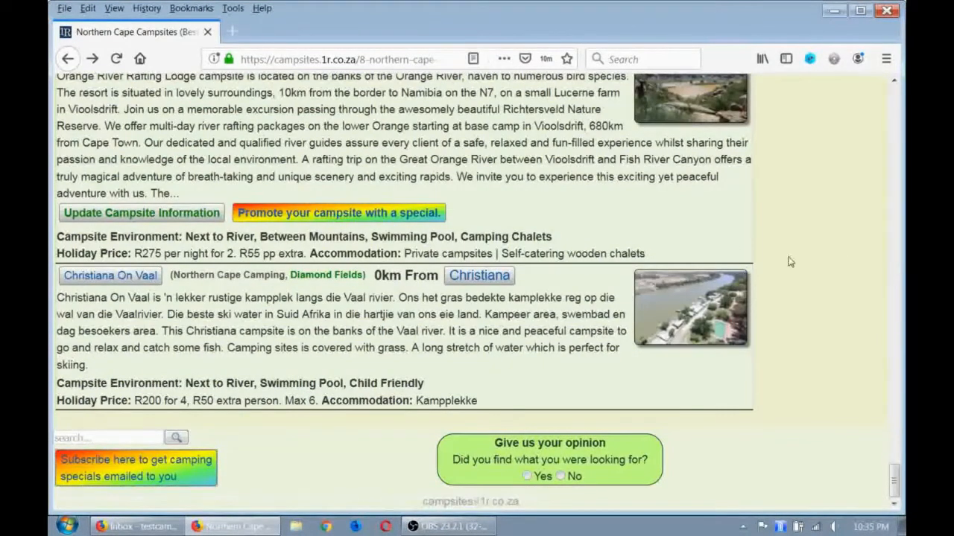
drag(895, 483, 900, 86)
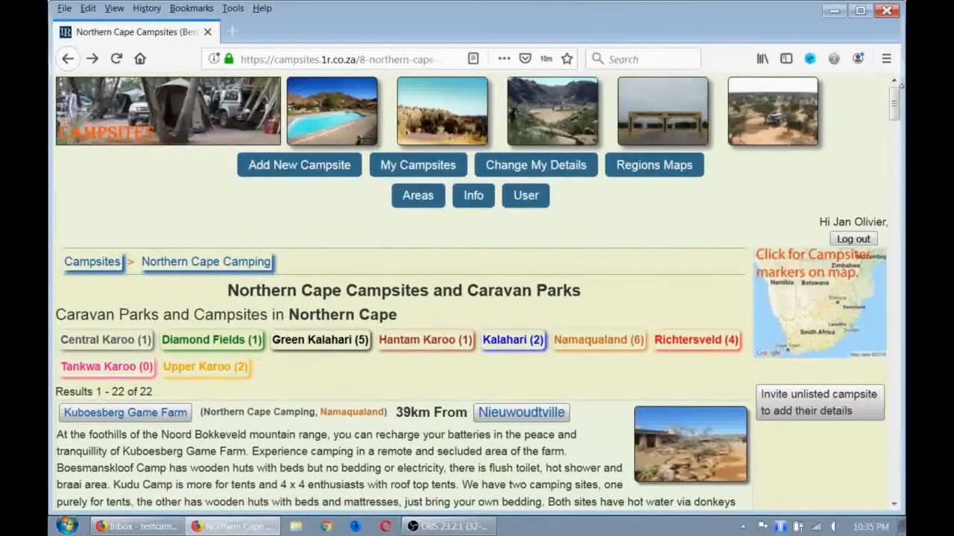
click(681, 344)
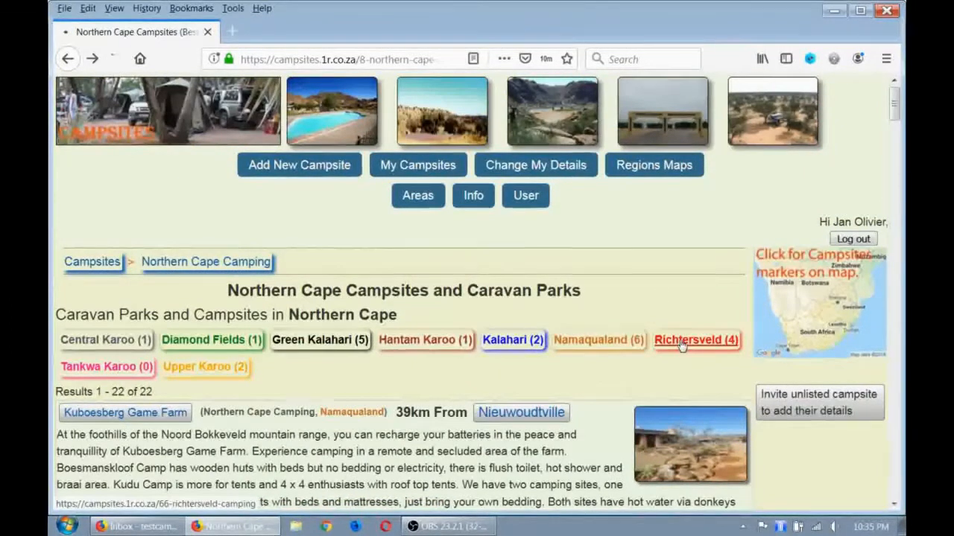
drag(891, 161, 893, 272)
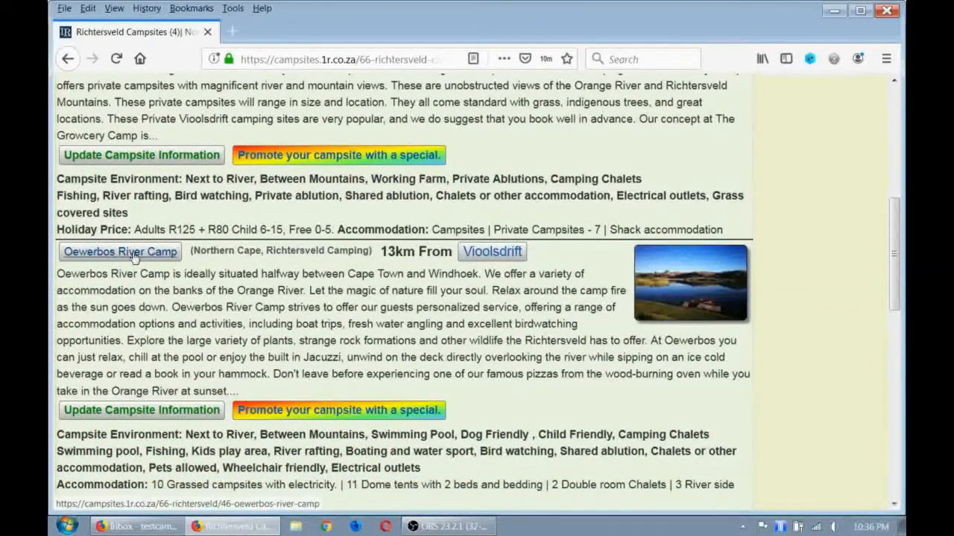
click(325, 412)
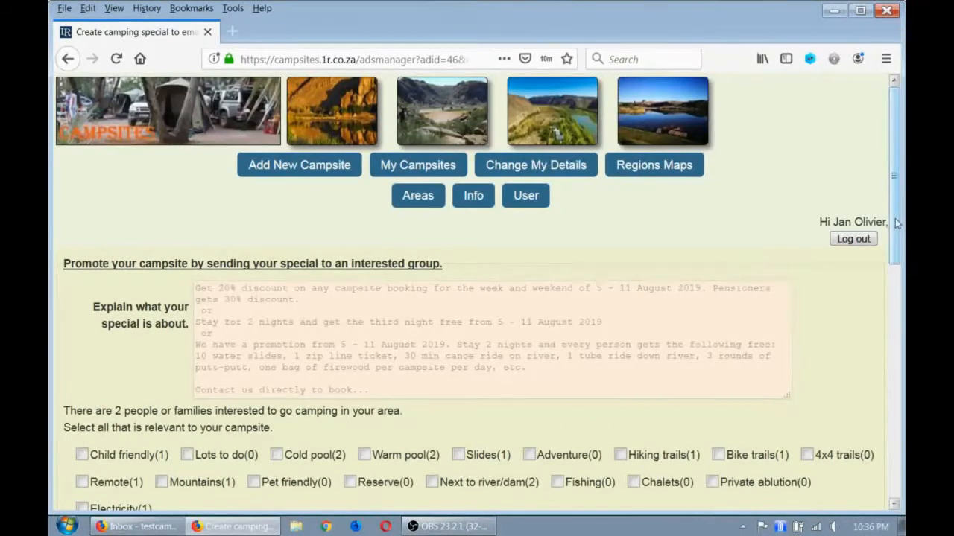
Mark Child friendly, Cold pool, Next to river/dam, Bike trails and Remote as relevant to the campsite.
drag(896, 224, 896, 332)
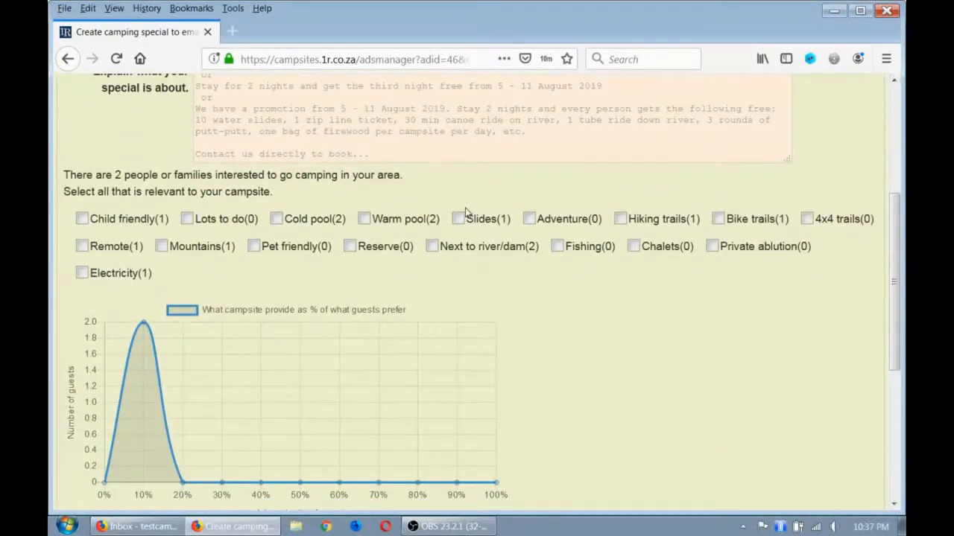
click(82, 219)
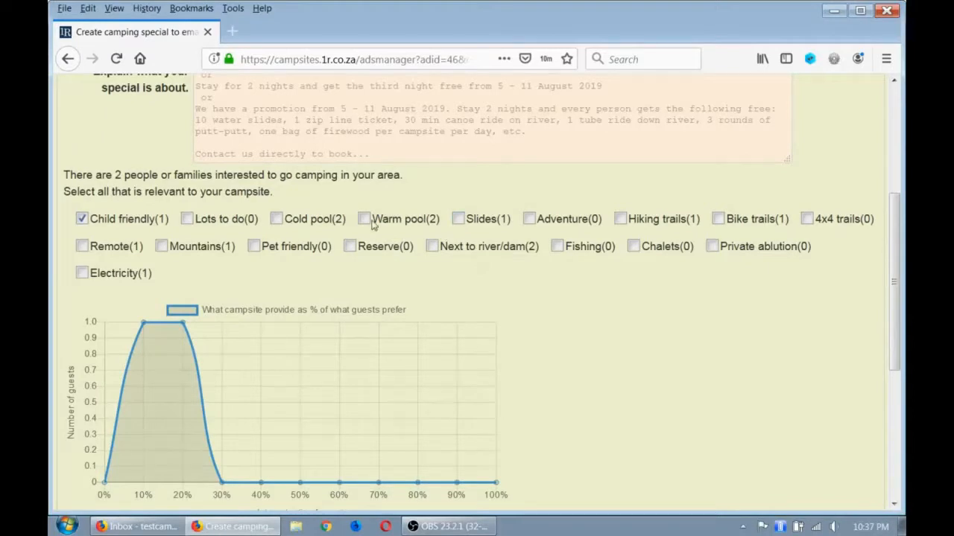
click(288, 219)
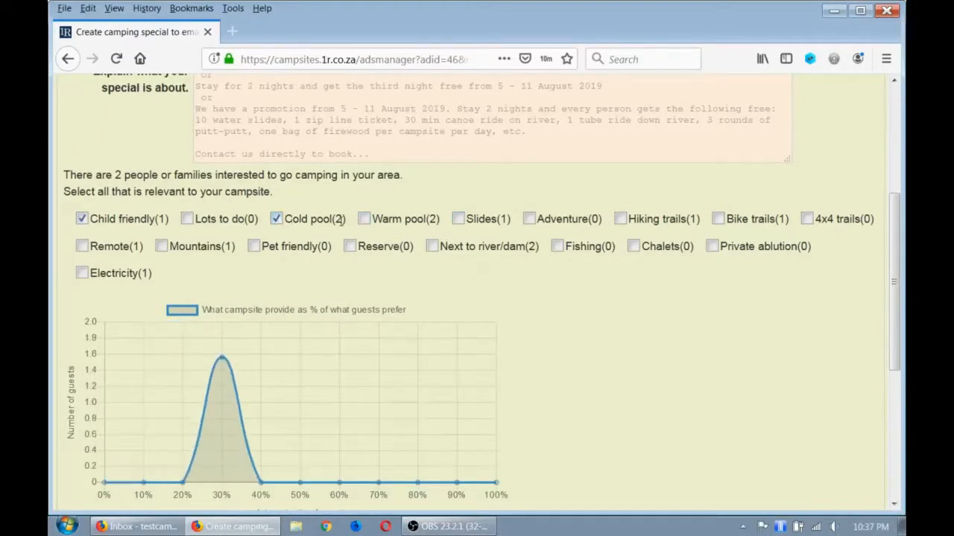
click(434, 250)
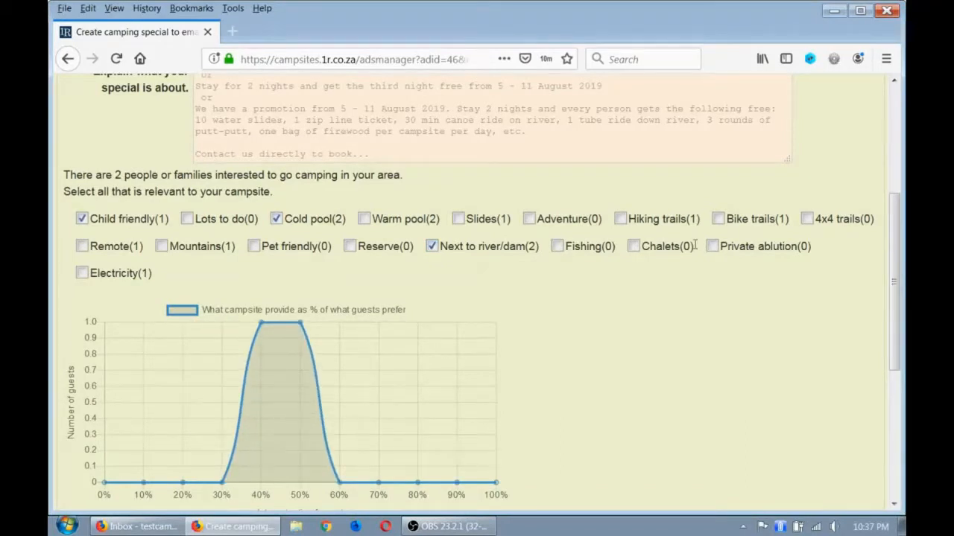
click(718, 221)
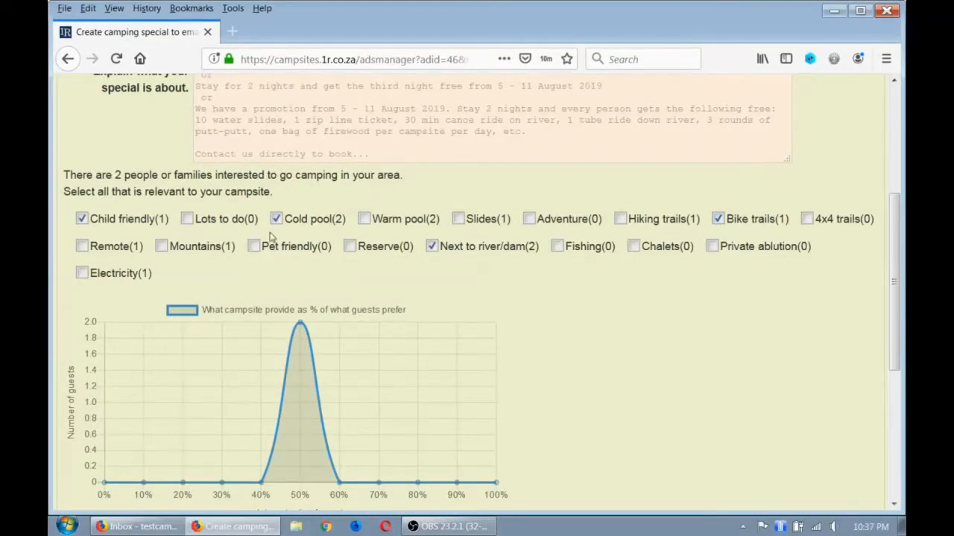
click(82, 247)
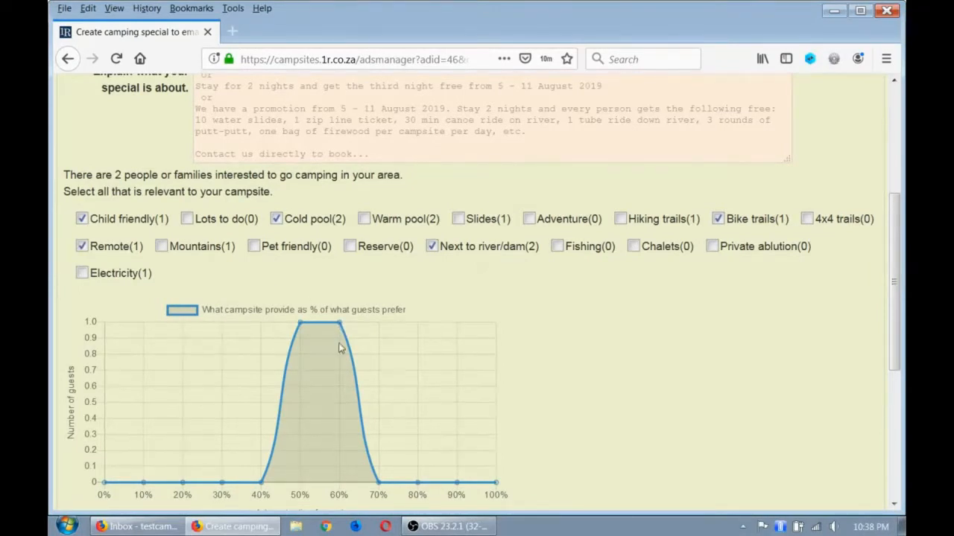
Try a lower minimum guest interest ratio for the email list and return it to 40%.
drag(897, 327, 898, 363)
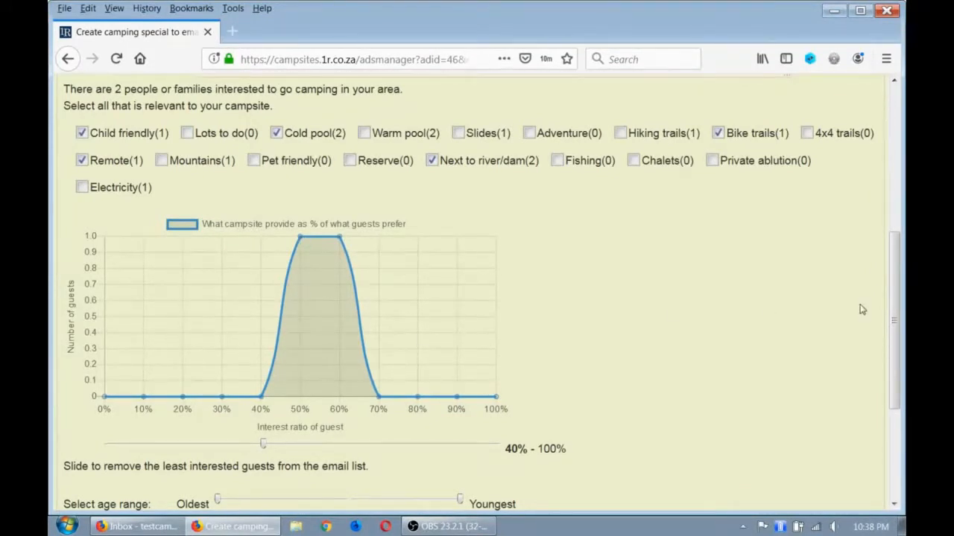
drag(895, 312, 896, 356)
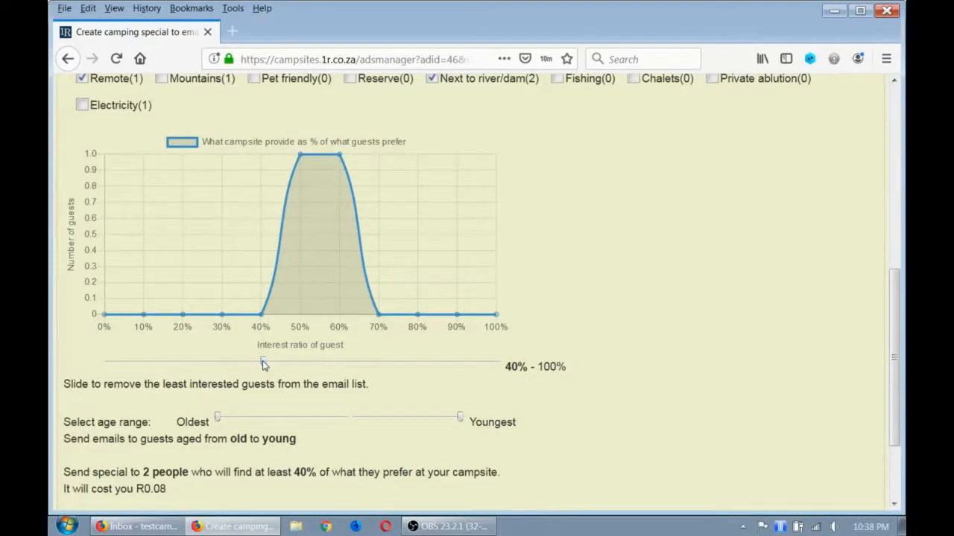
drag(262, 364, 231, 363)
drag(233, 368, 266, 366)
drag(892, 350, 903, 280)
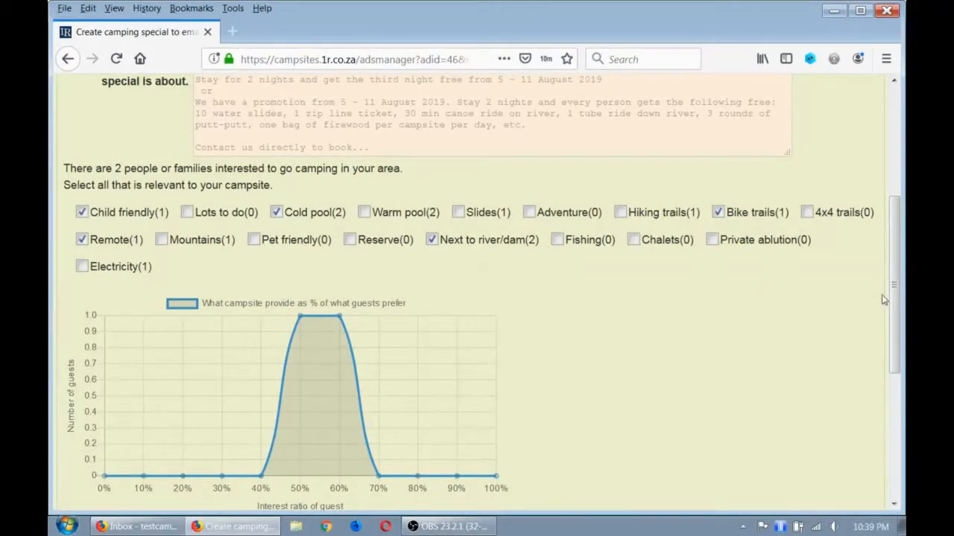
Limit the age range of the guests who receive the email to 85 down to 37.
drag(894, 300, 895, 394)
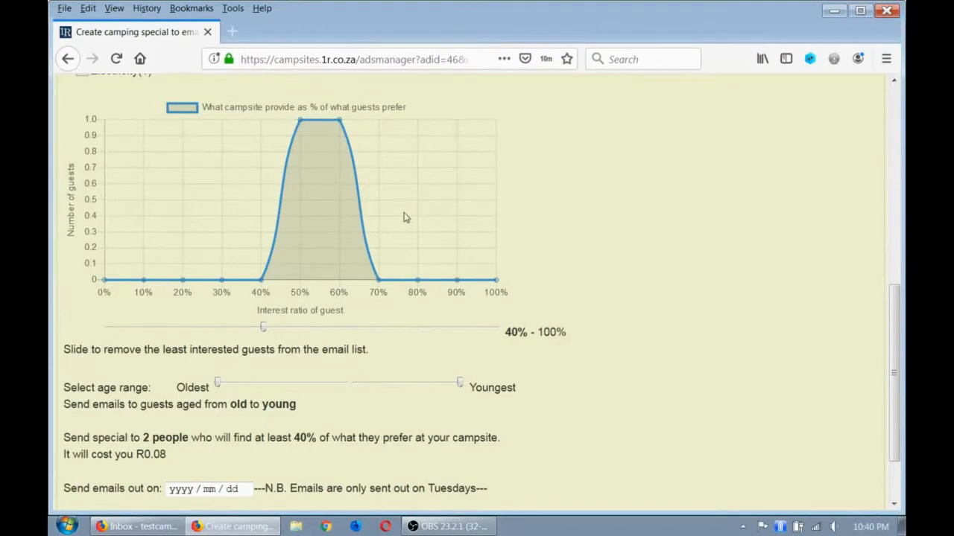
mouse_move(894, 376)
mouse_down()
mouse_move(893, 287)
mouse_move(888, 372)
mouse_up()
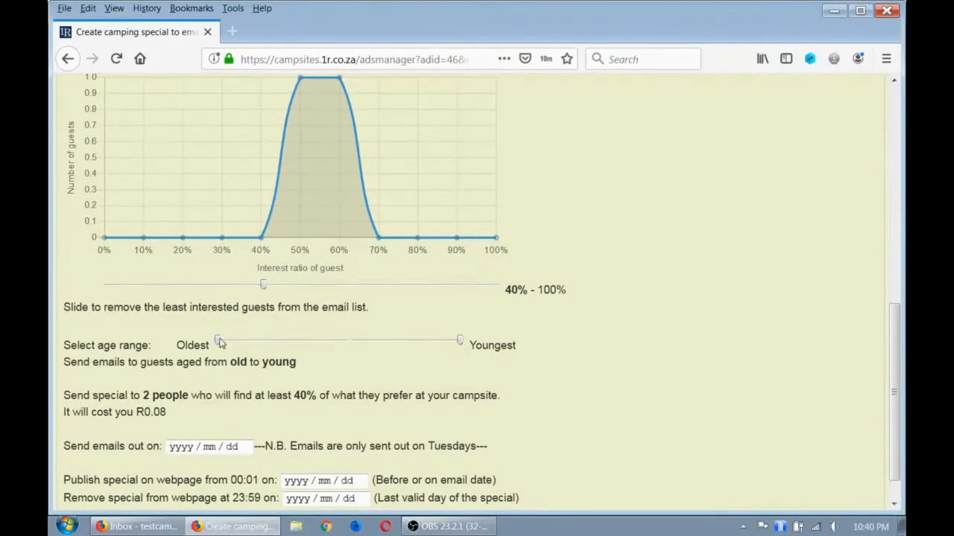
drag(218, 342, 236, 342)
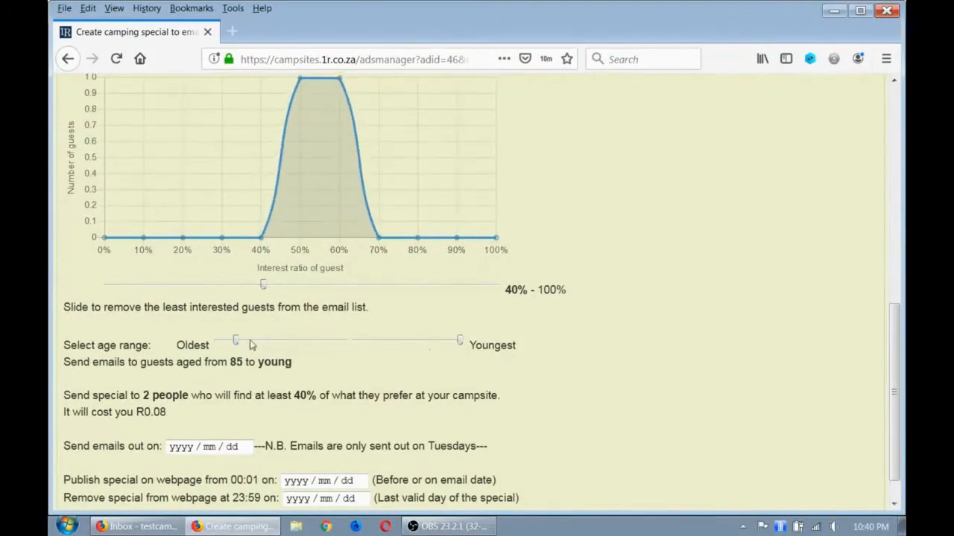
drag(460, 343, 424, 343)
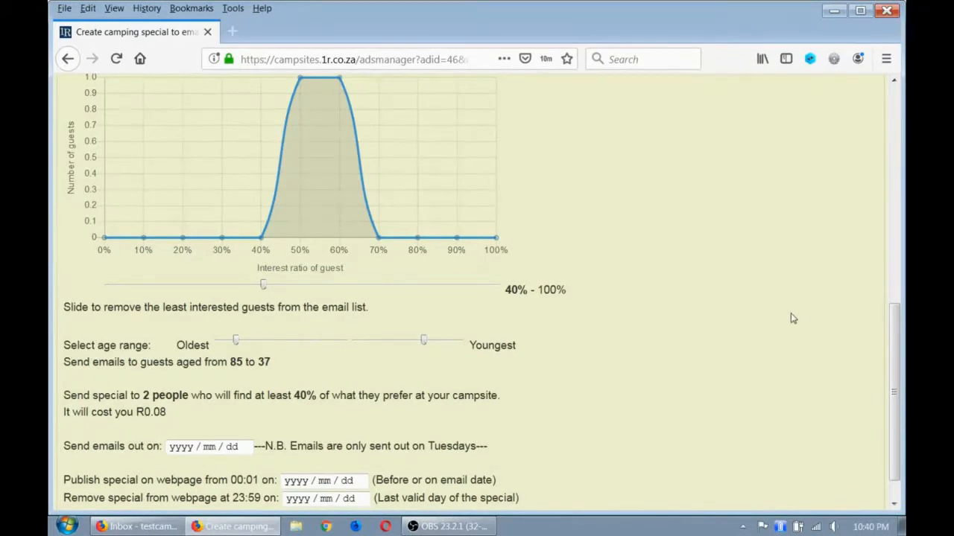
Schedule the email for 2019/09/12 and webpage publication from 2019/09/12 to 2019/09/22, and try to create the special.
scroll(894, 381, down, 1)
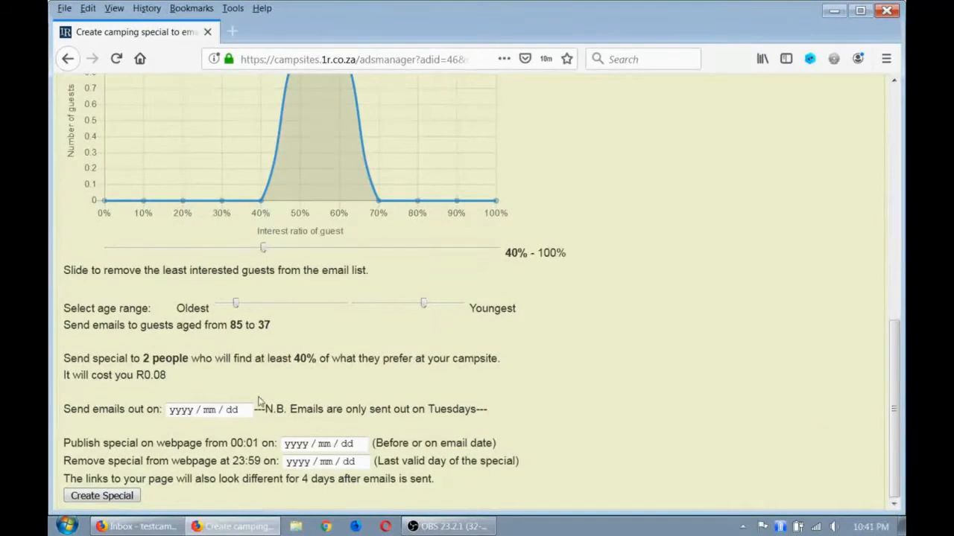
click(186, 414)
click(288, 324)
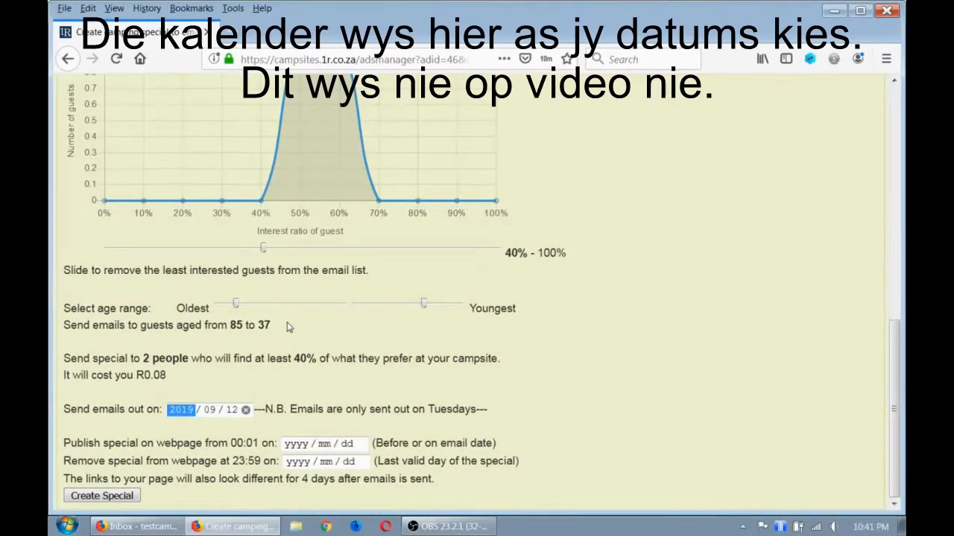
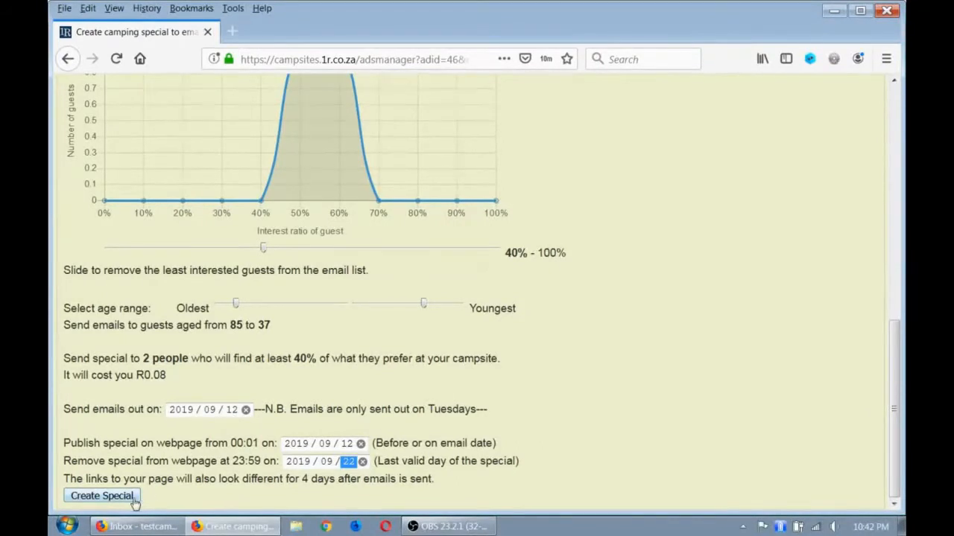
click(102, 496)
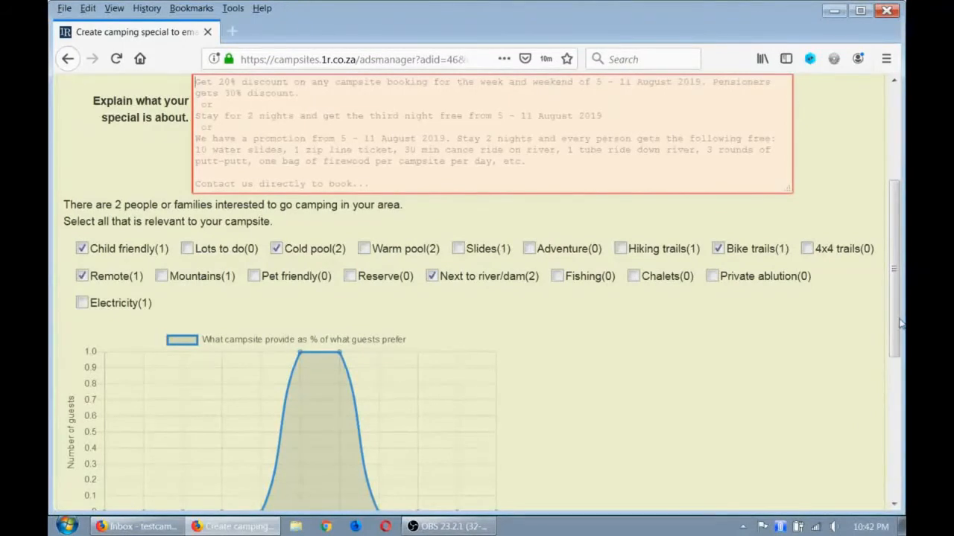
Enter "Dis 'n toets special" as the explanation of what the special is about.
drag(894, 326, 895, 245)
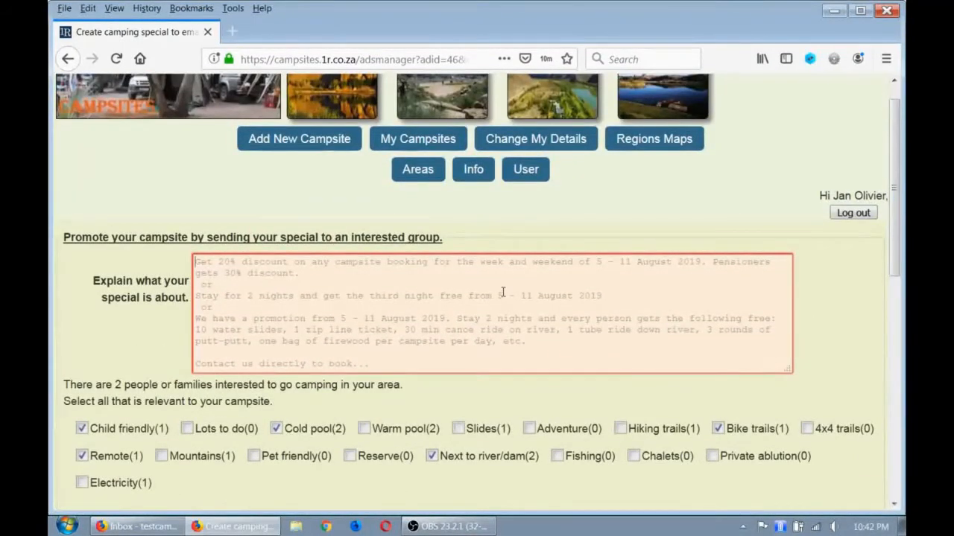
text(Dis)
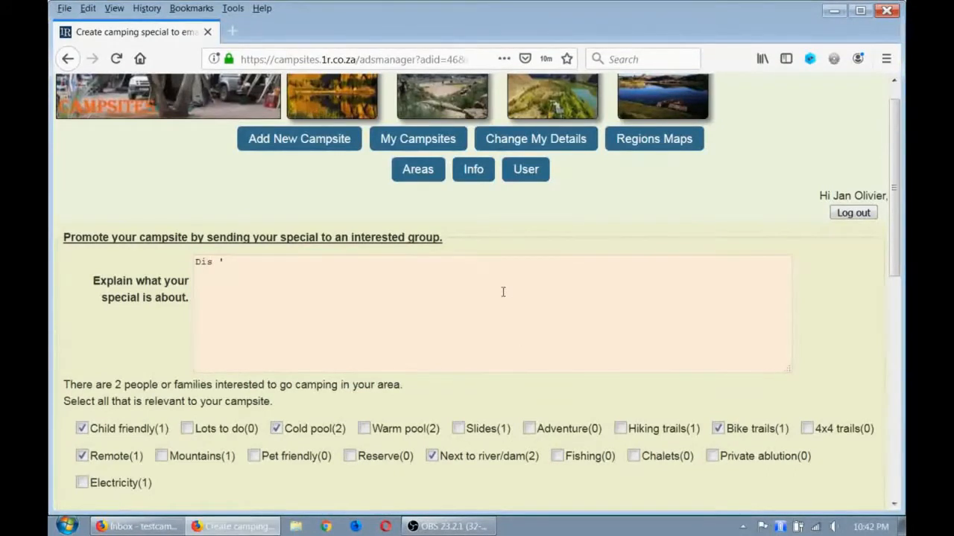
text( ' toes special)
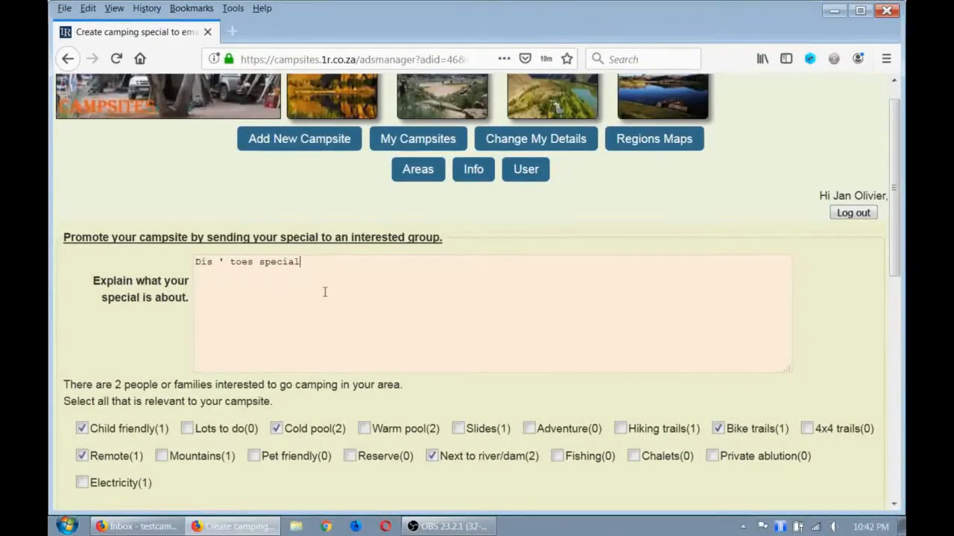
click(248, 258)
text(t)
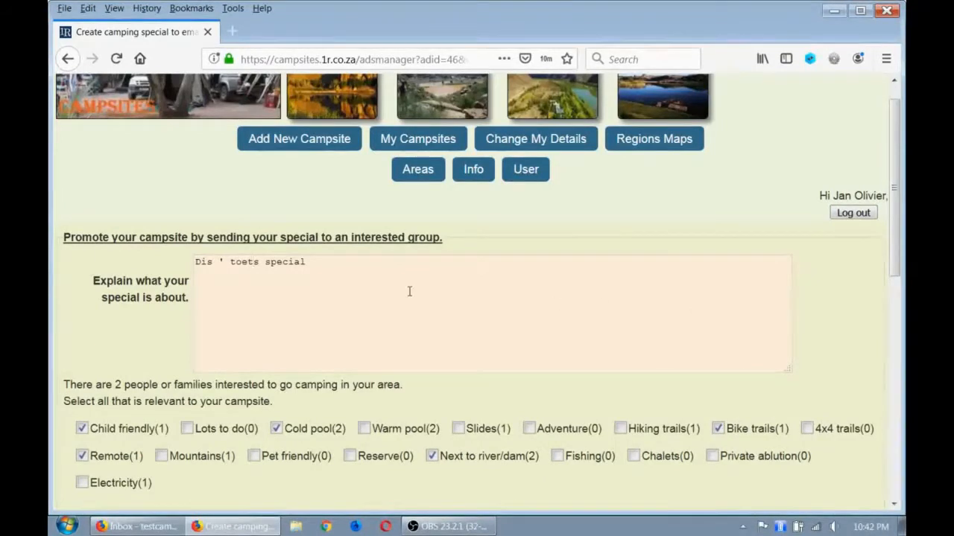
click(222, 264)
text(n)
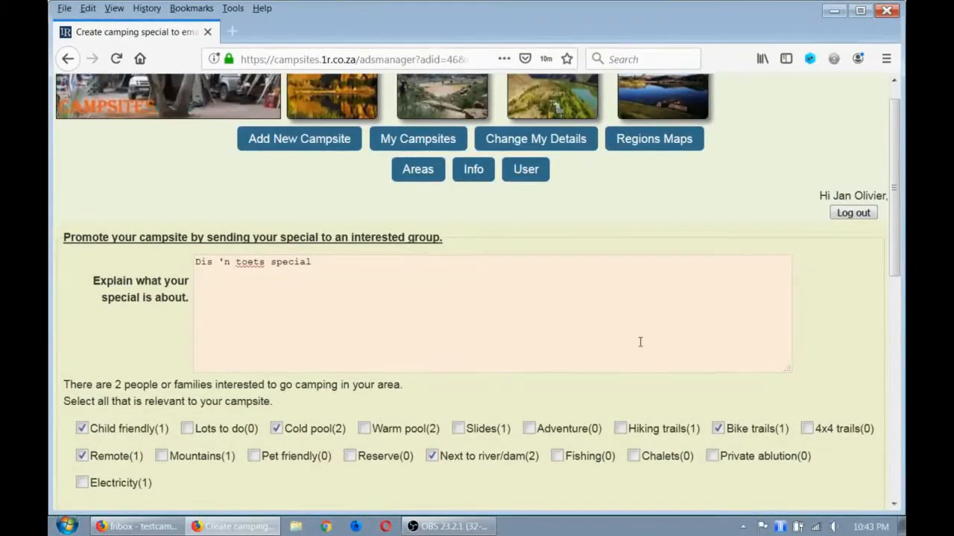
Create the special and check the Oewerbos River Camp entry in the Richtersveld listing.
drag(896, 242, 896, 473)
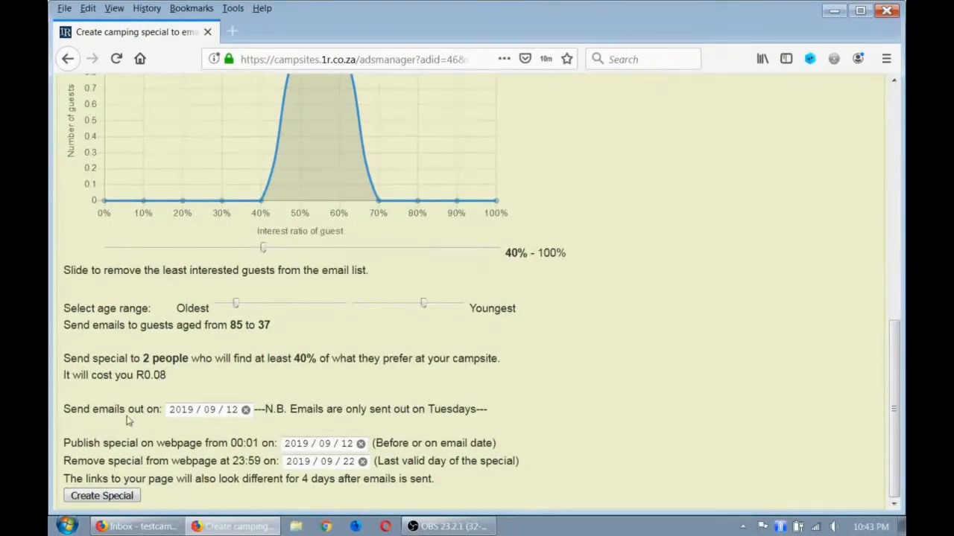
click(111, 496)
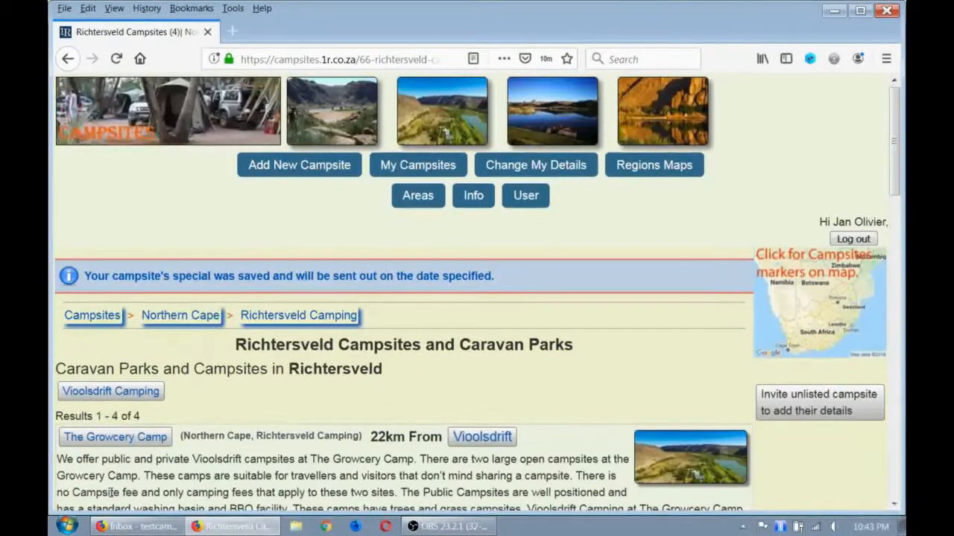
drag(893, 186, 895, 316)
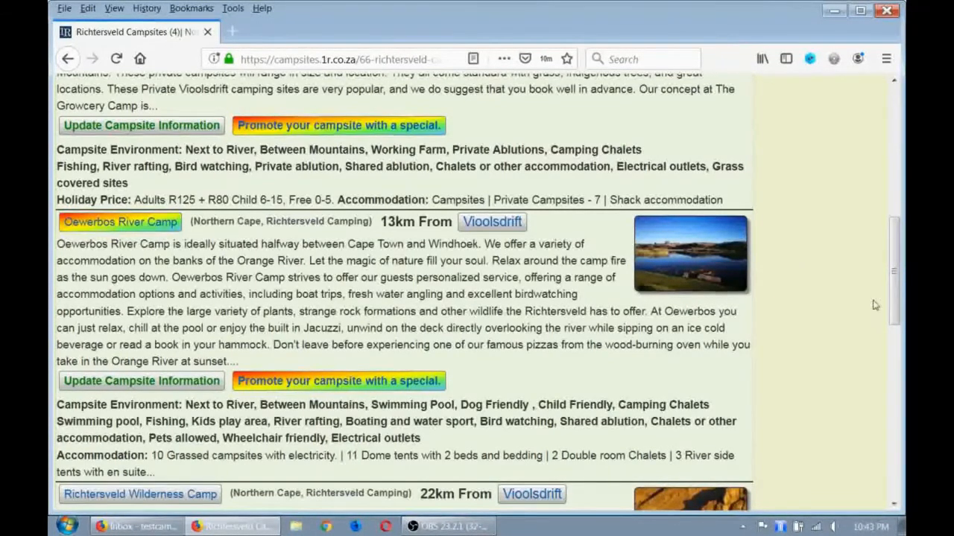
Open the Oewerbos River Camp details page from its highlighted name in the Richtersveld campsite listing.
drag(896, 295, 899, 255)
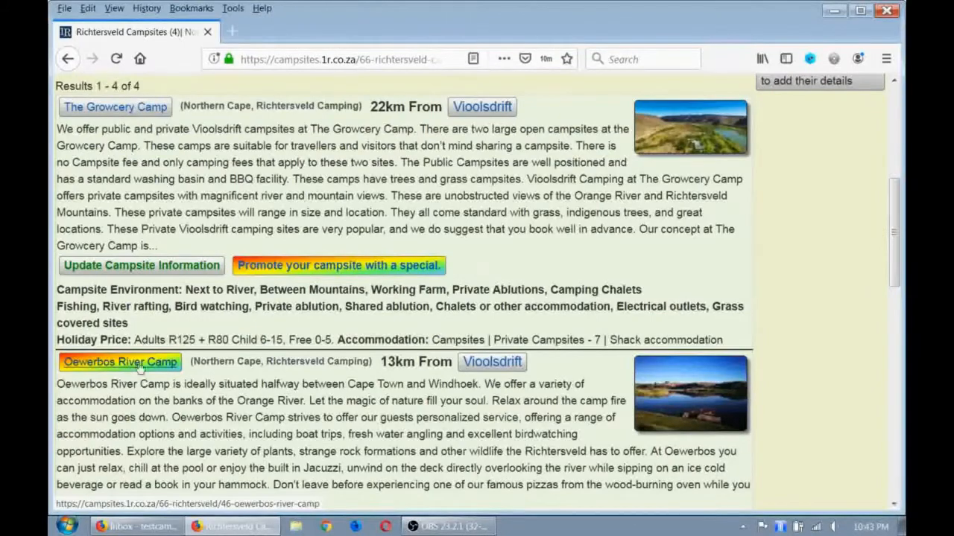
drag(898, 273, 897, 304)
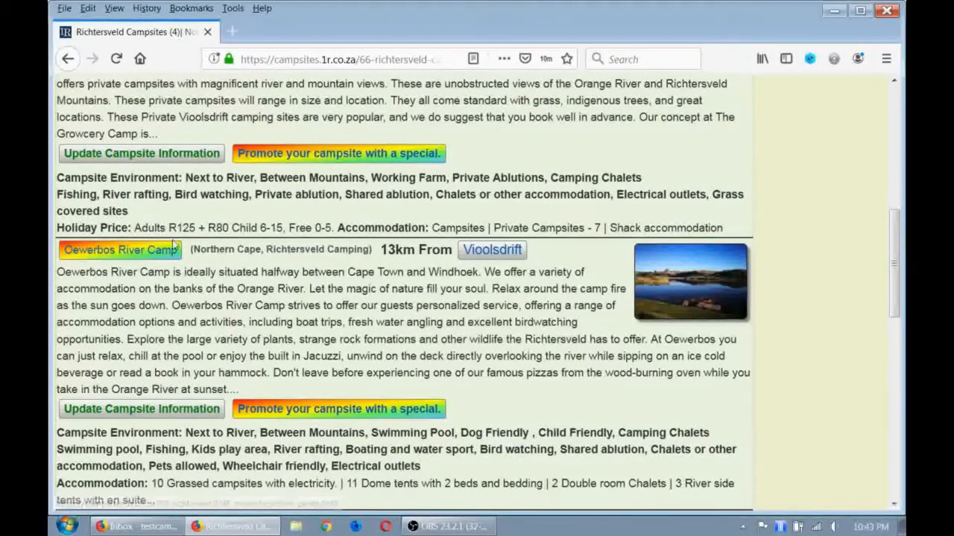
click(110, 253)
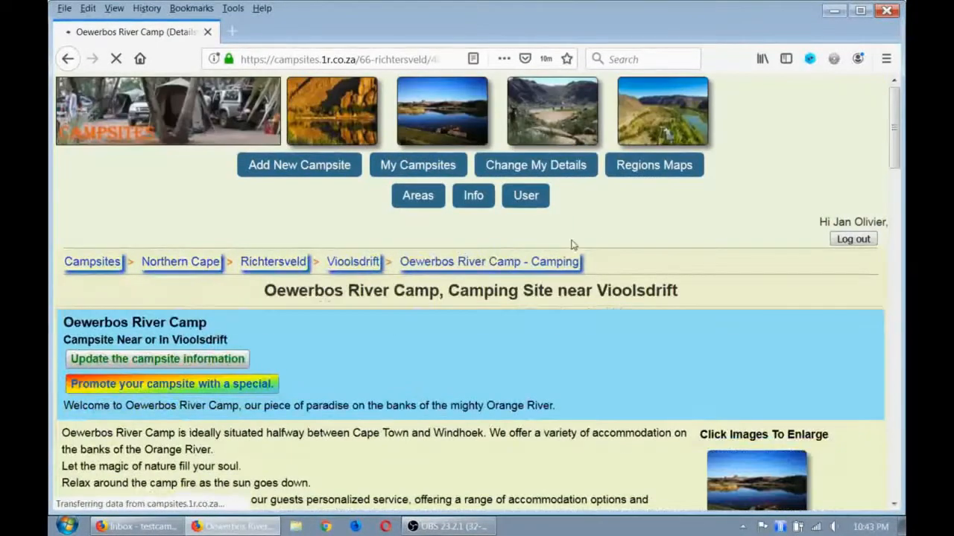
Add a second line "Kom kamp gerus" to the Oewerbos River Camp special offer text and save the changes to the special.
drag(897, 141, 897, 426)
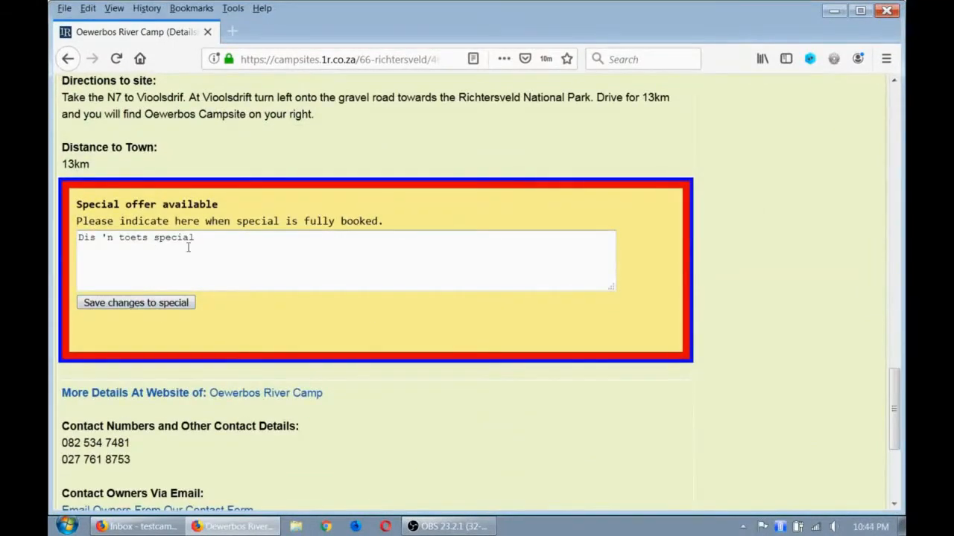
click(210, 240)
text(Kom kamp gerus)
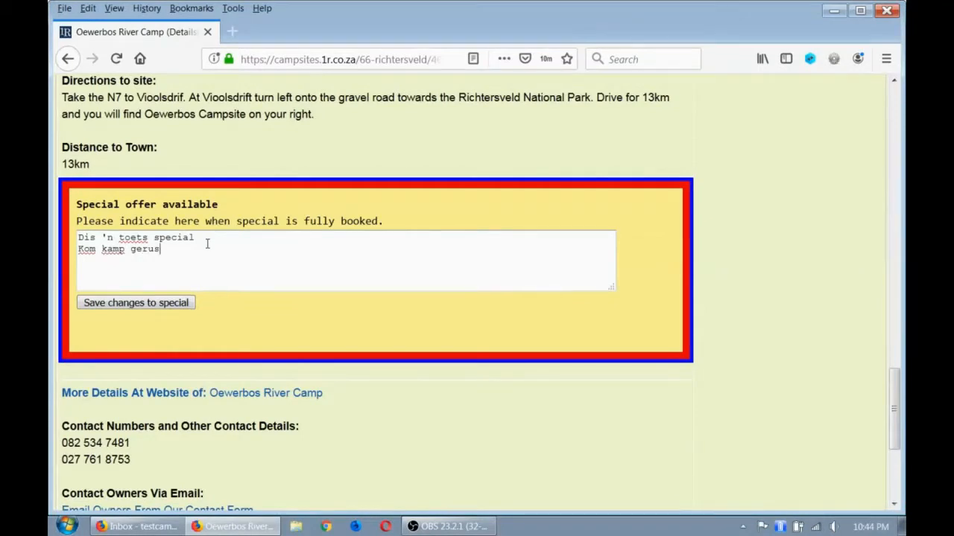
click(168, 304)
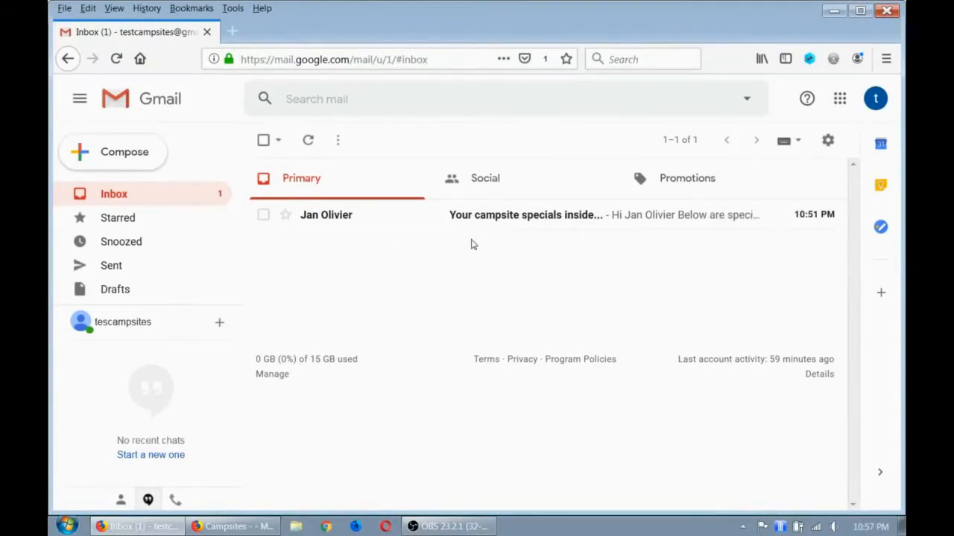
In the Gmail inbox, read the "Your campsite specials inside..." email and follow its The Growcery Camp - Vioolsdrift link to view that campsite's page.
click(511, 216)
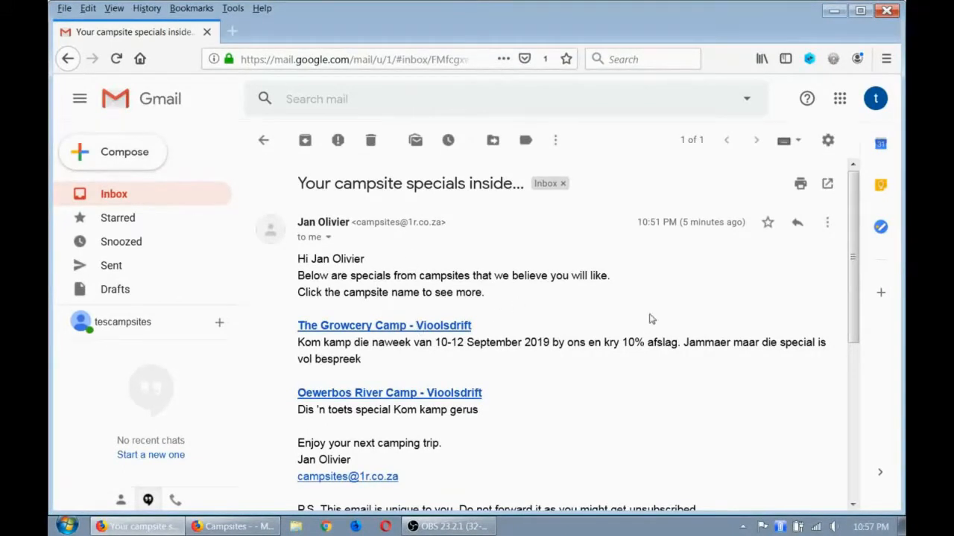
scroll(855, 292, down, 2)
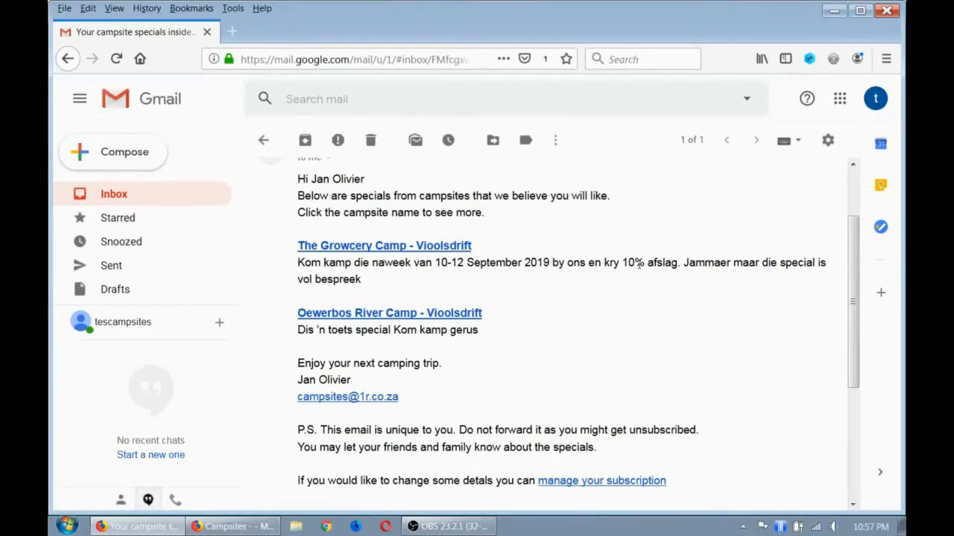
click(450, 249)
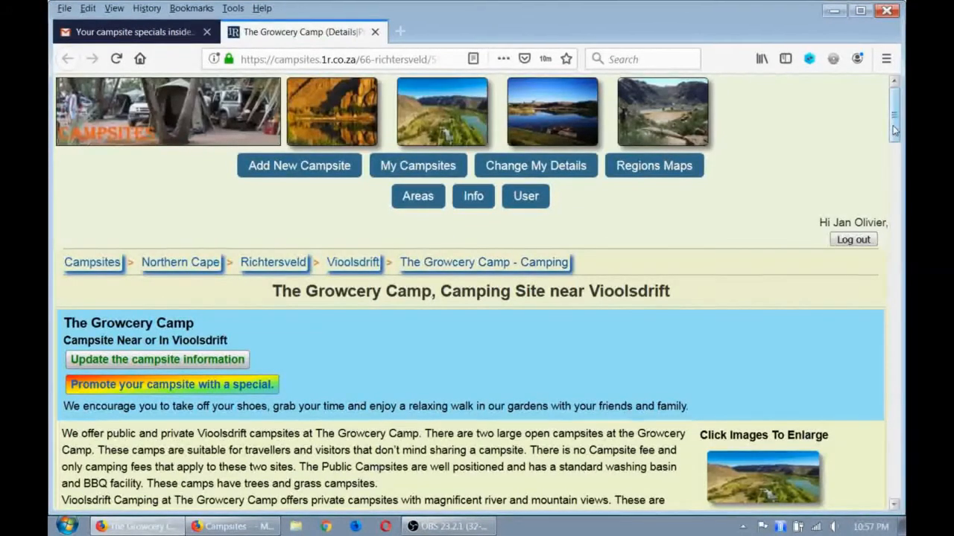
mouse_move(894, 131)
mouse_down()
mouse_move(894, 242)
mouse_move(895, 135)
mouse_up()
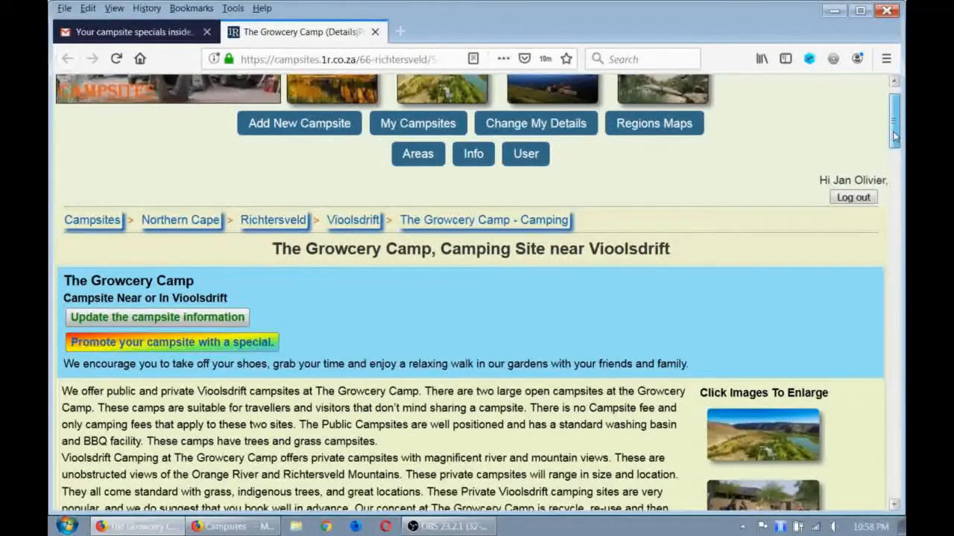
mouse_move(895, 135)
mouse_down()
mouse_move(895, 163)
mouse_move(896, 150)
mouse_up()
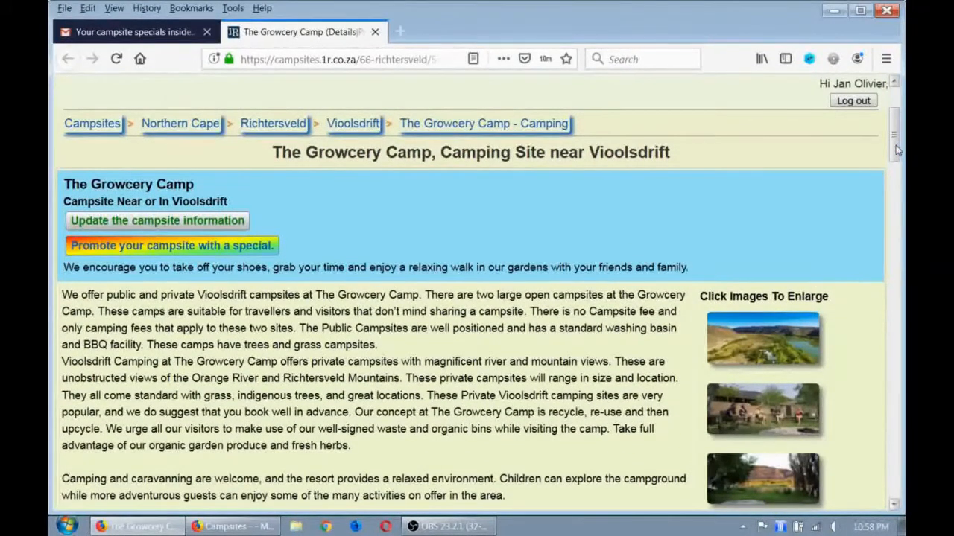